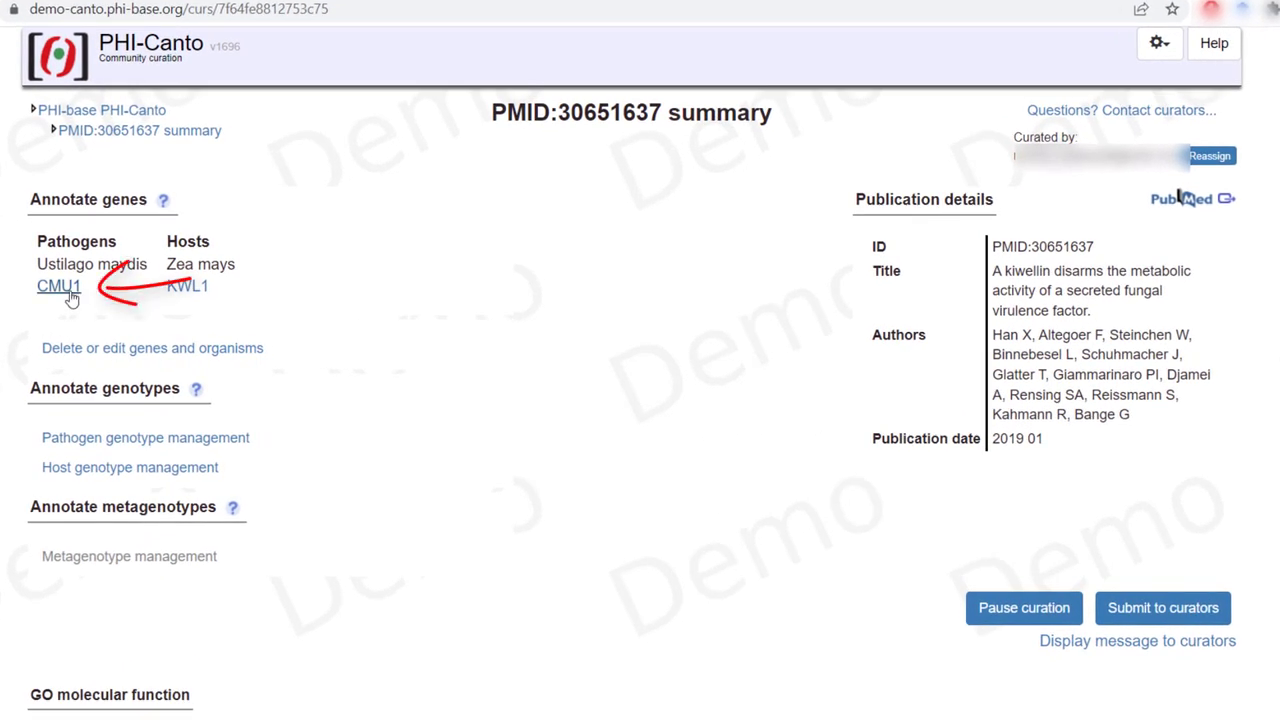
Open the page of the Ustilago maydis gene CMU1 and review its existing GO annotations
click(60, 287)
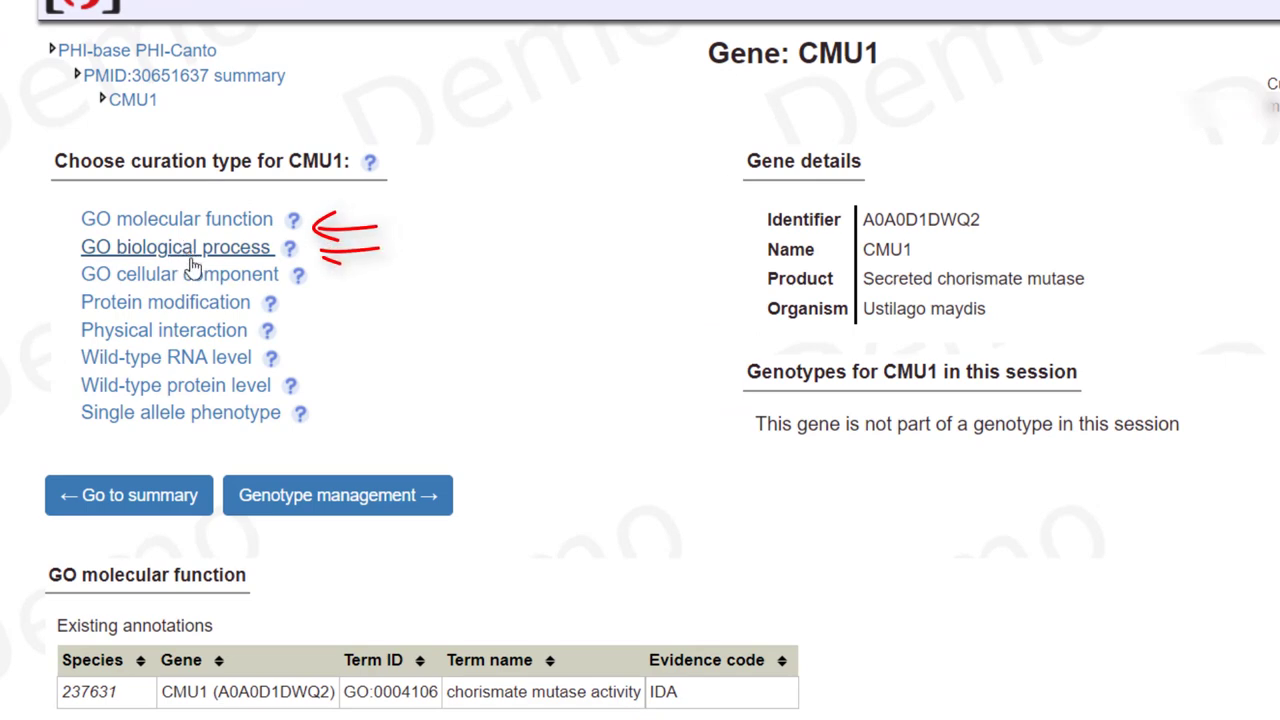
scroll(512, 453, down, 2)
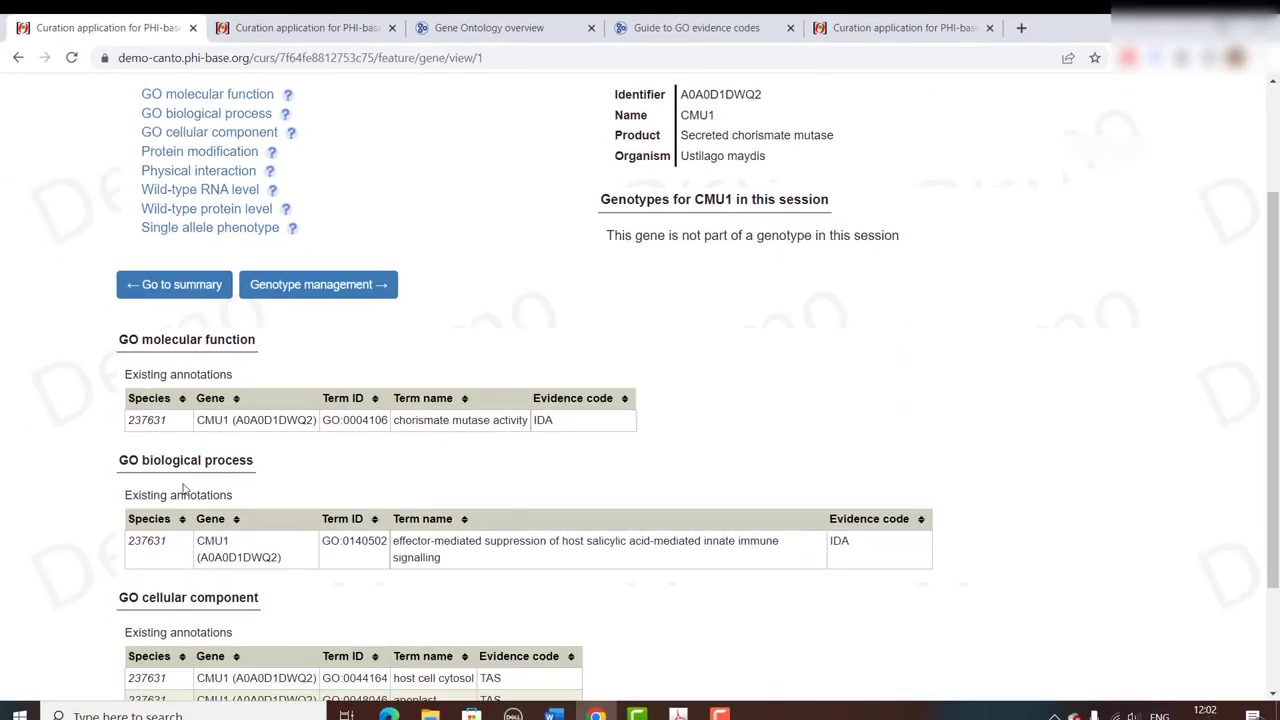
scroll(44, 349, down, 1)
scroll(116, 542, up, 1)
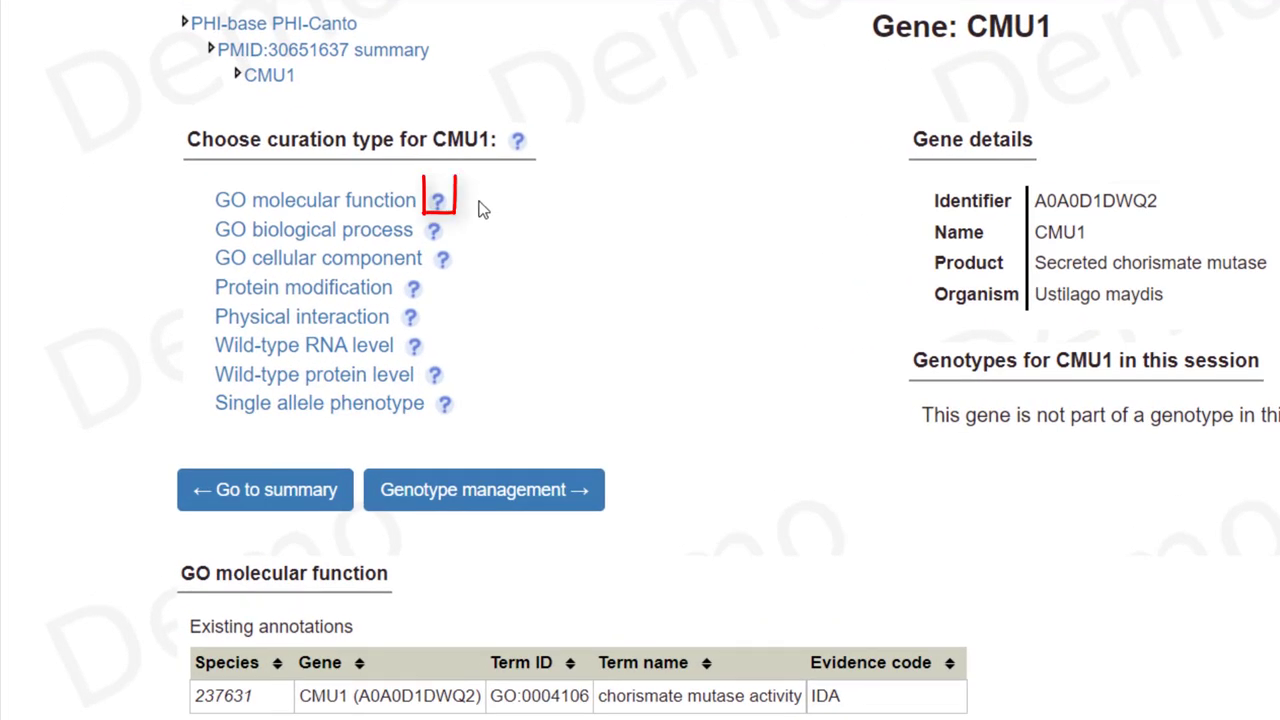
Show the help hints for the GO molecular function, GO biological process and GO cellular component curation types
mouse_move(445, 206)
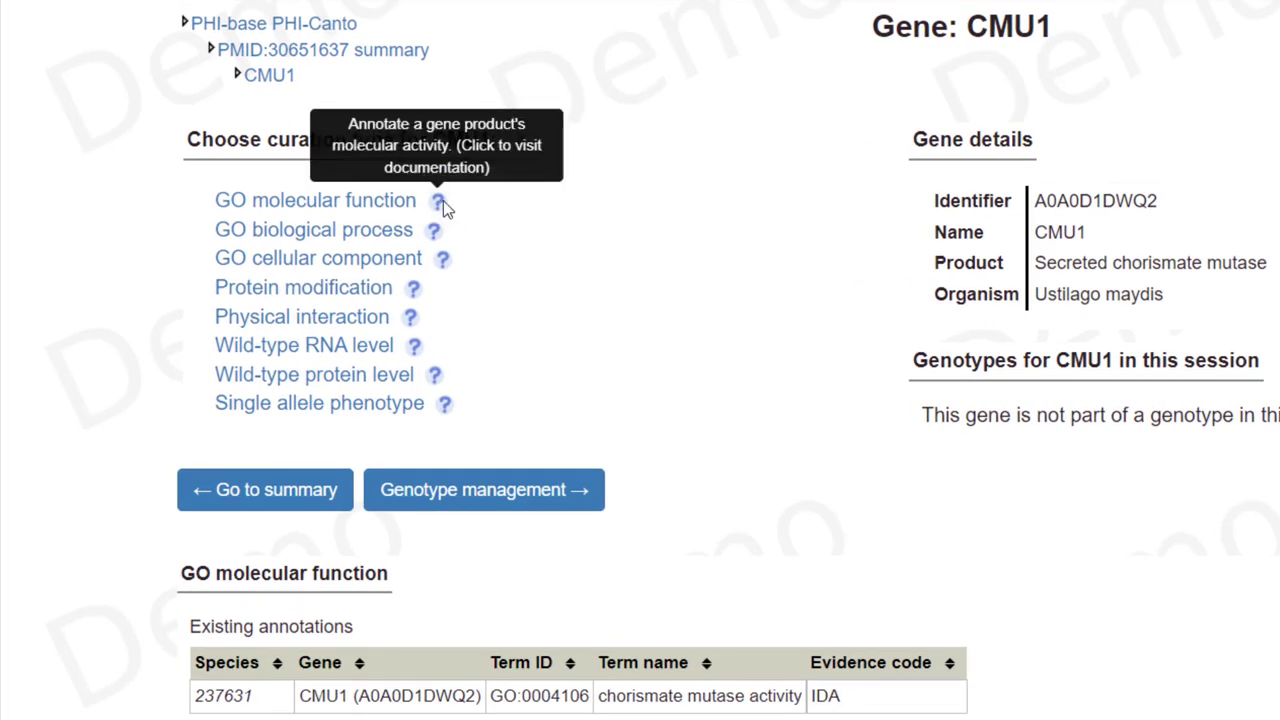
mouse_move(428, 237)
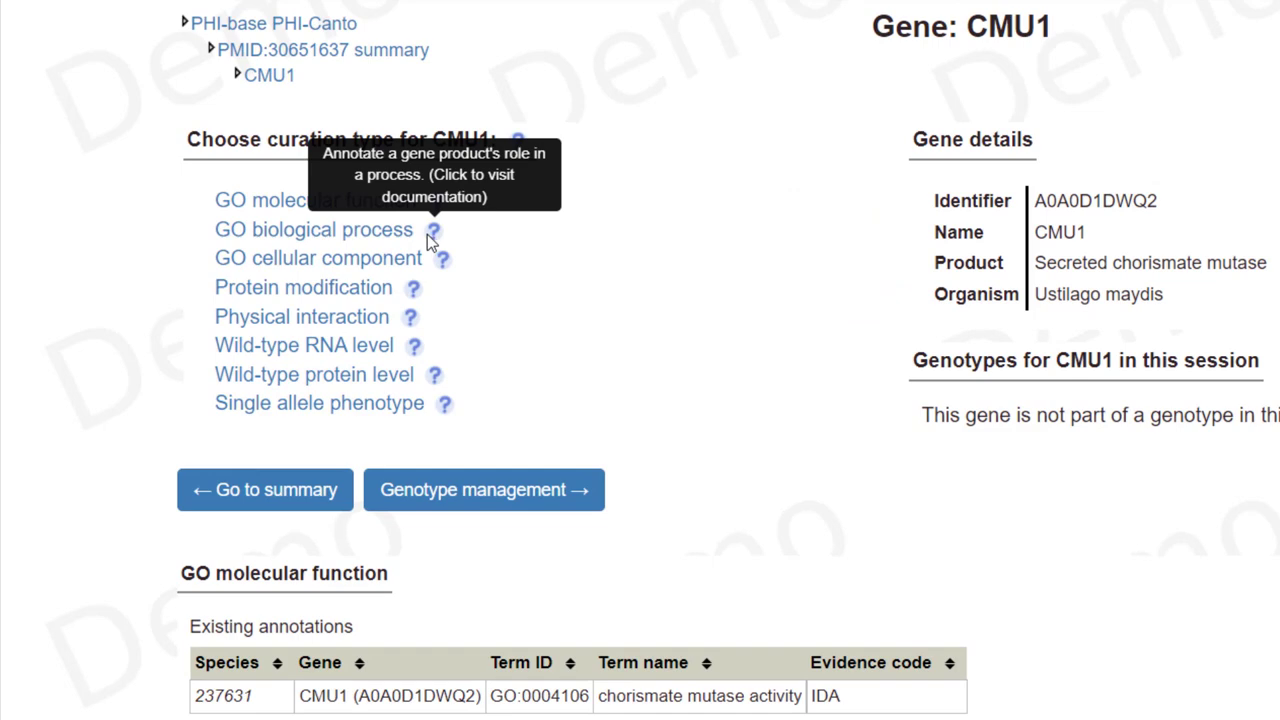
mouse_move(447, 256)
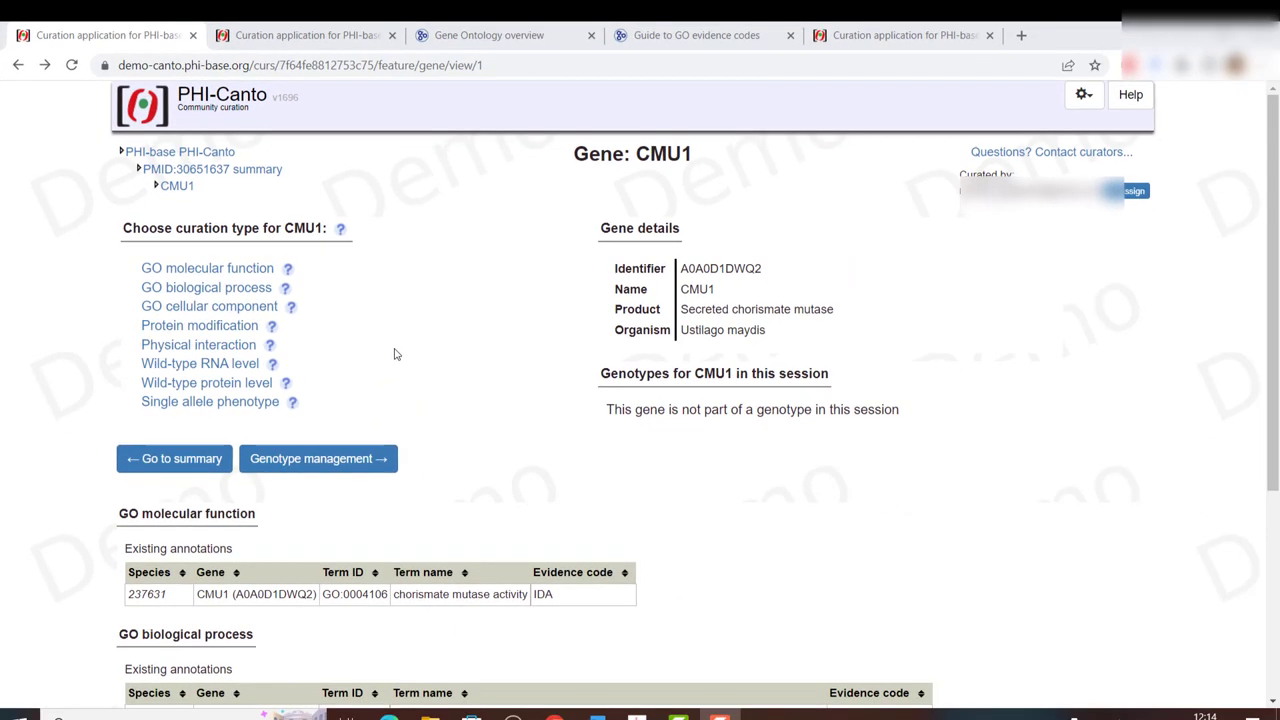
Consult the help page on Gene Ontology annotations and its linked GO organisation overview, and return to the curation session
click(1133, 96)
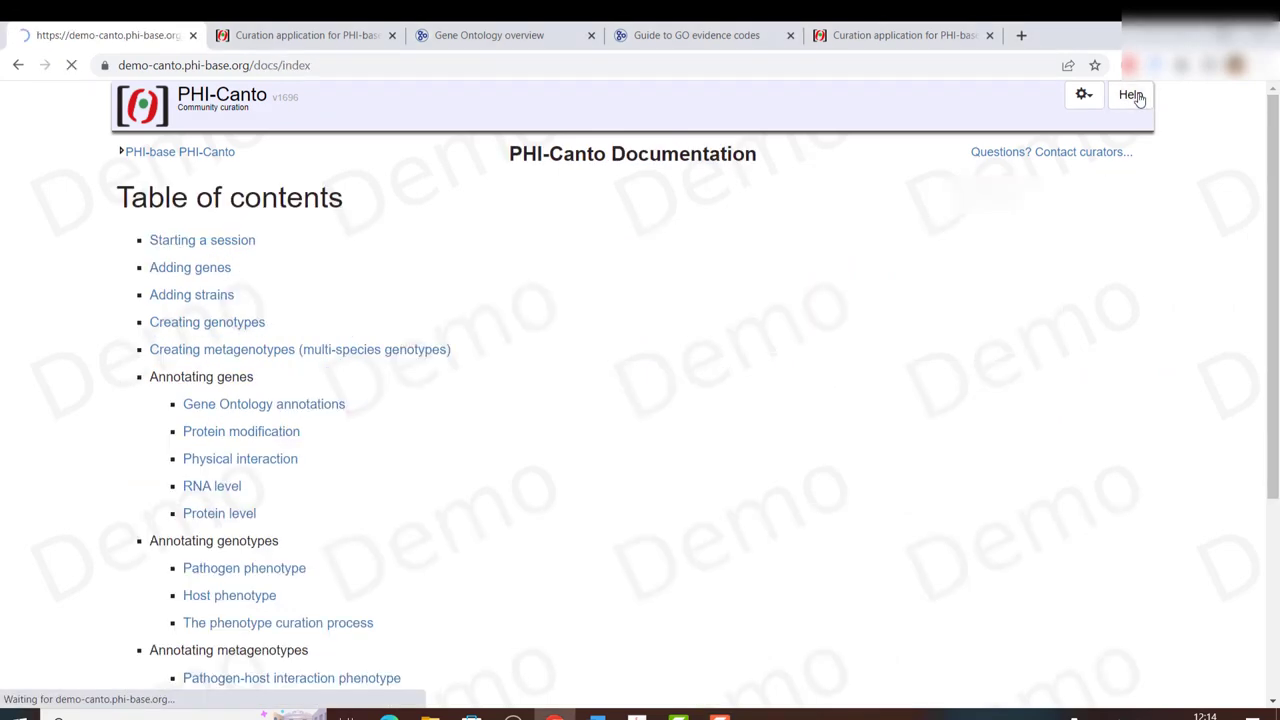
click(310, 405)
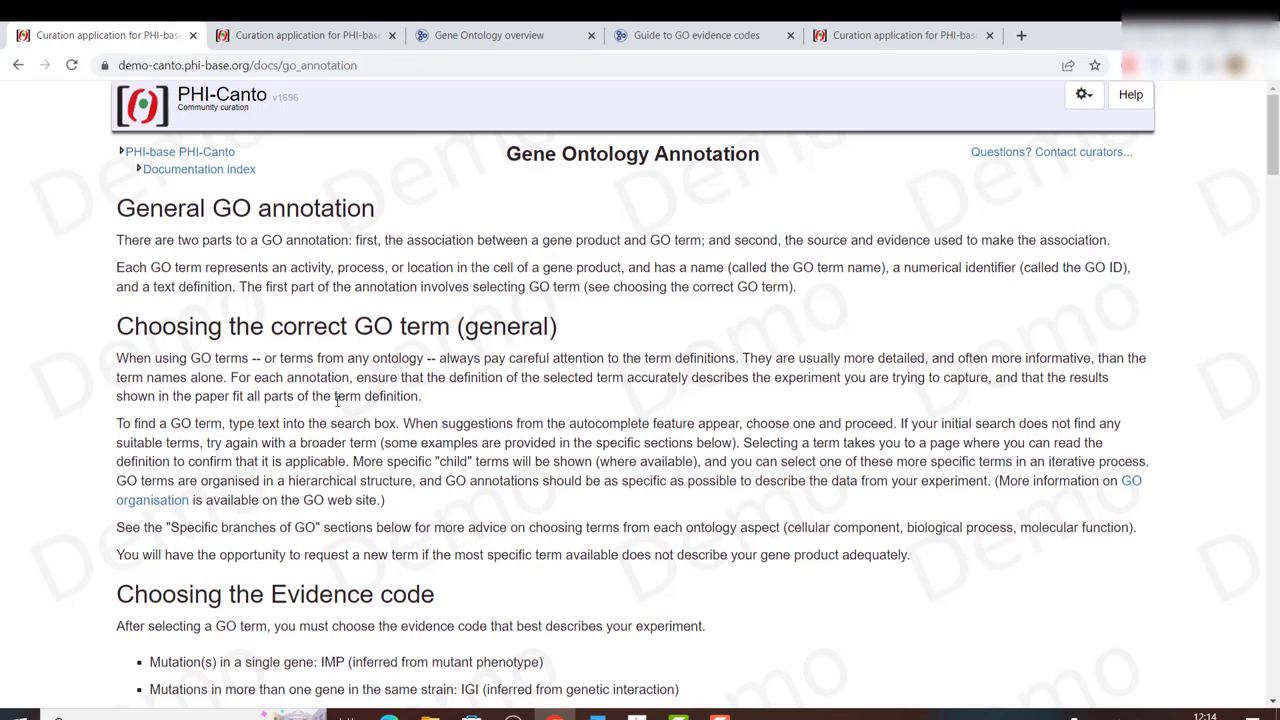
scroll(338, 402, down, 1)
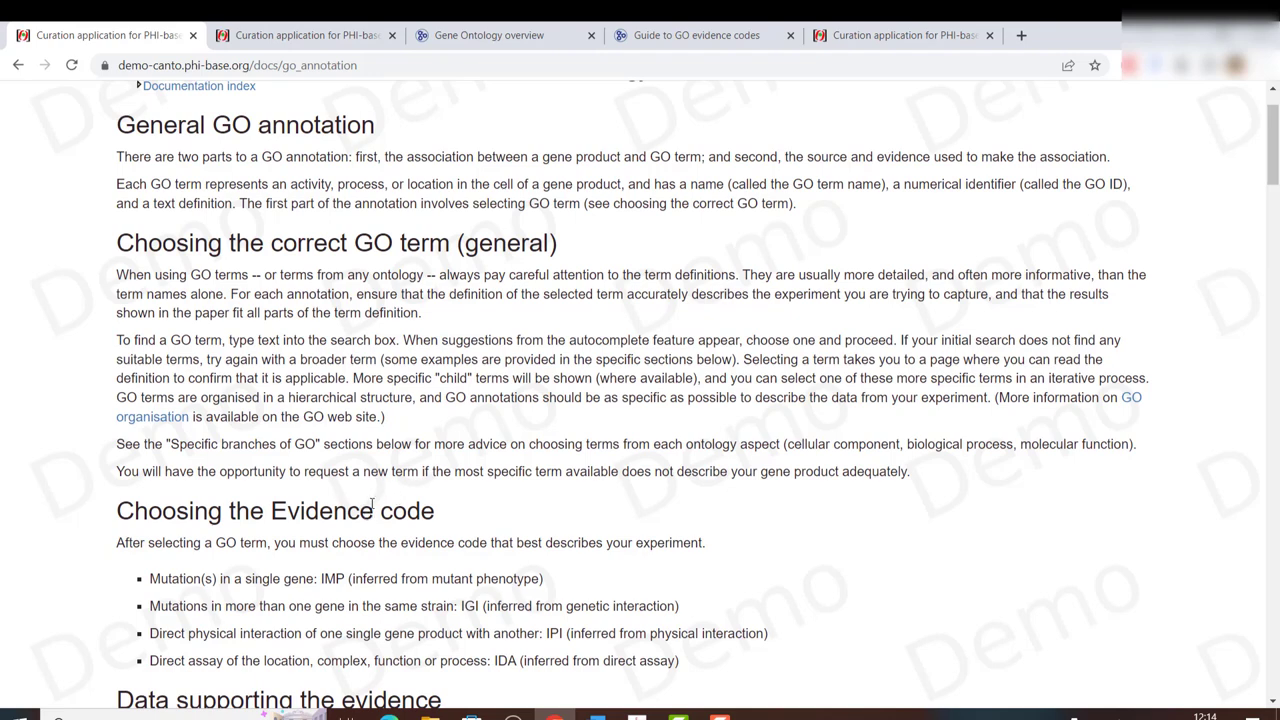
click(1137, 408)
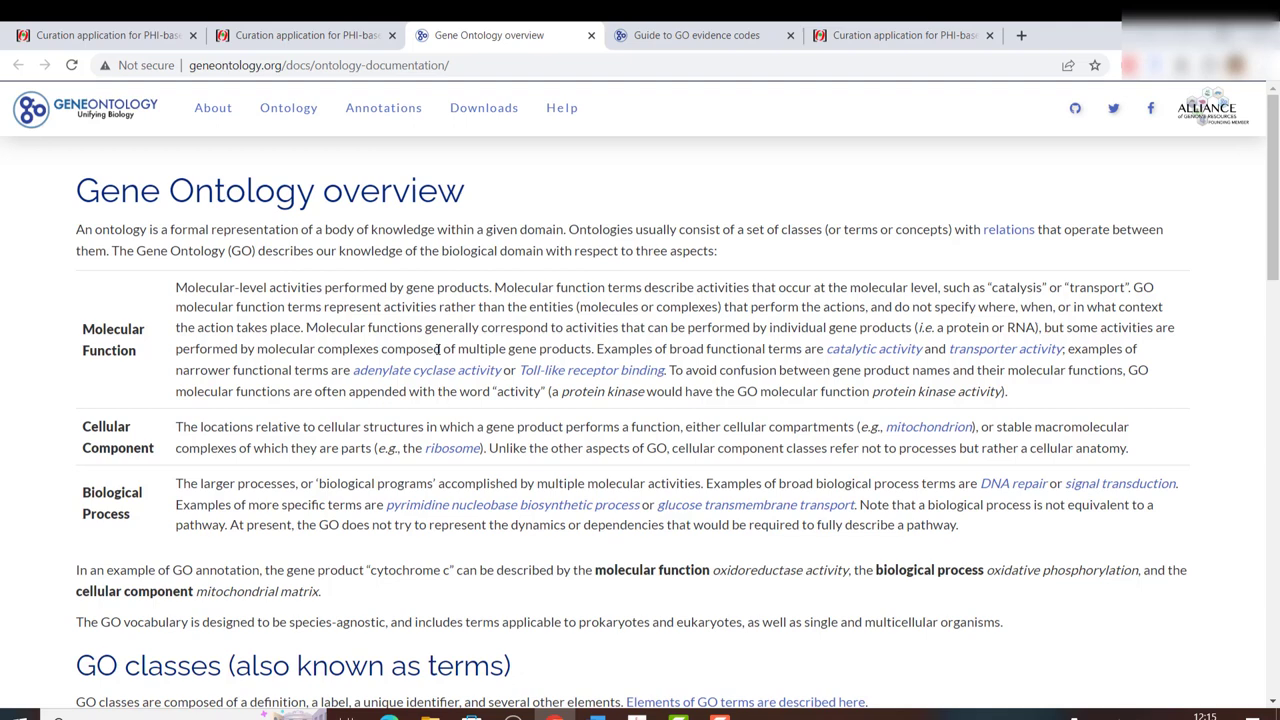
key(ctrl+1)
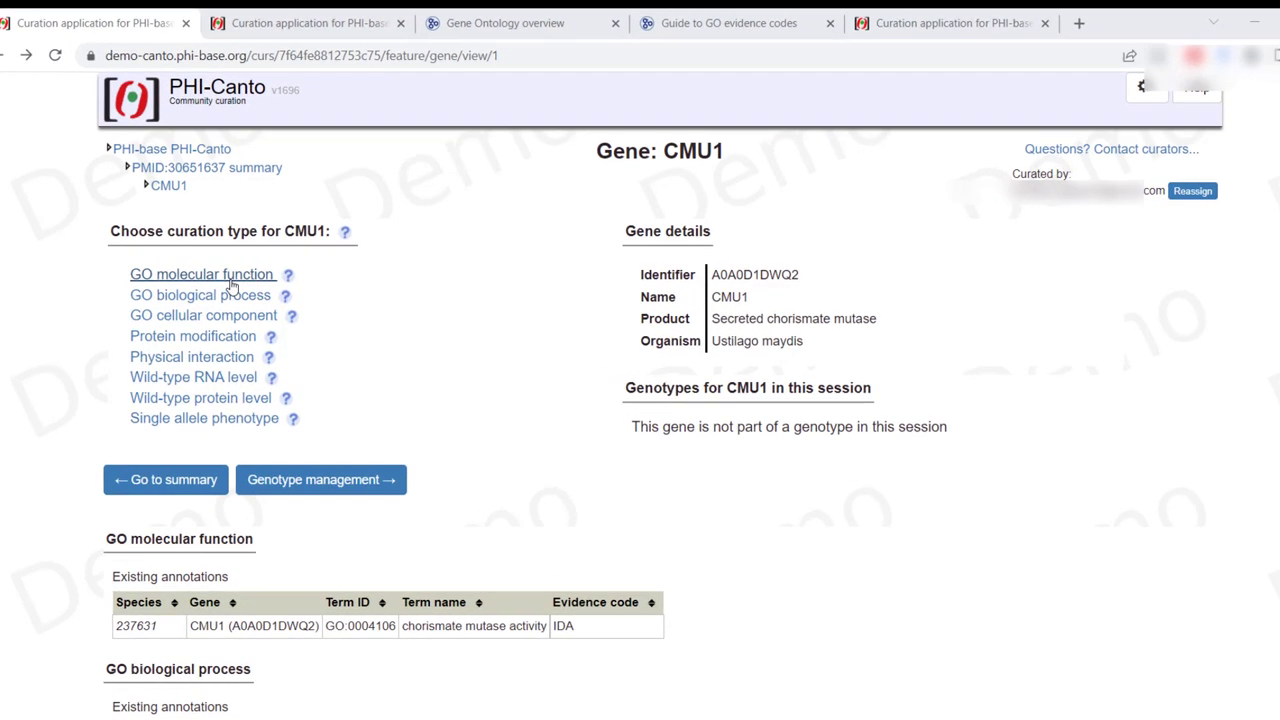
Start a GO molecular function annotation for CMU1 and choose the term chorismate mutase activity (GO:0004106)
click(231, 280)
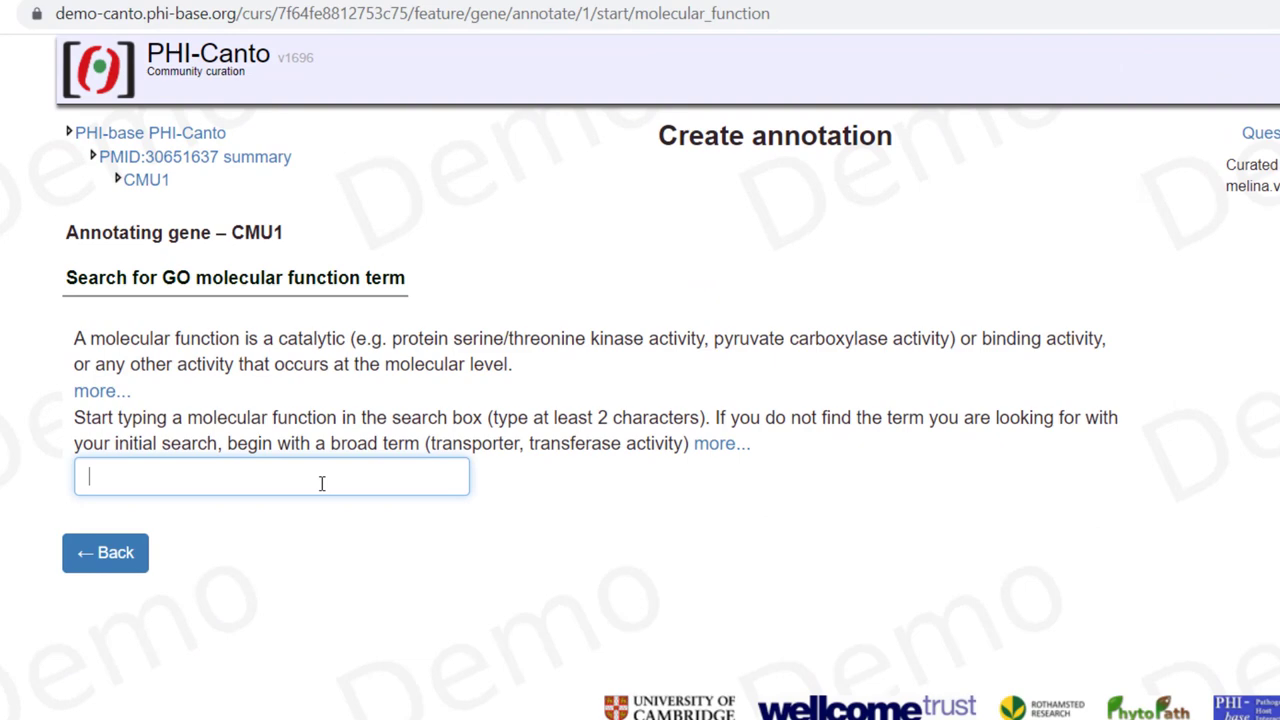
text(ch)
text(orisma)
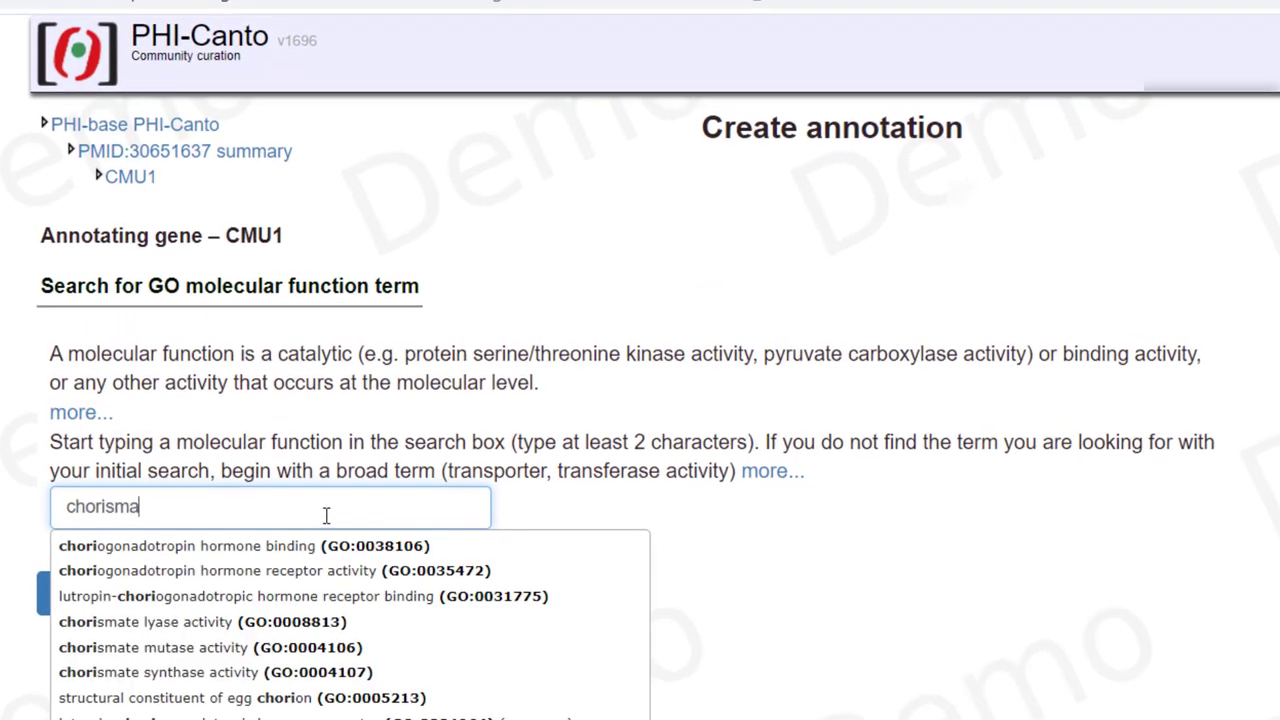
text(te muta)
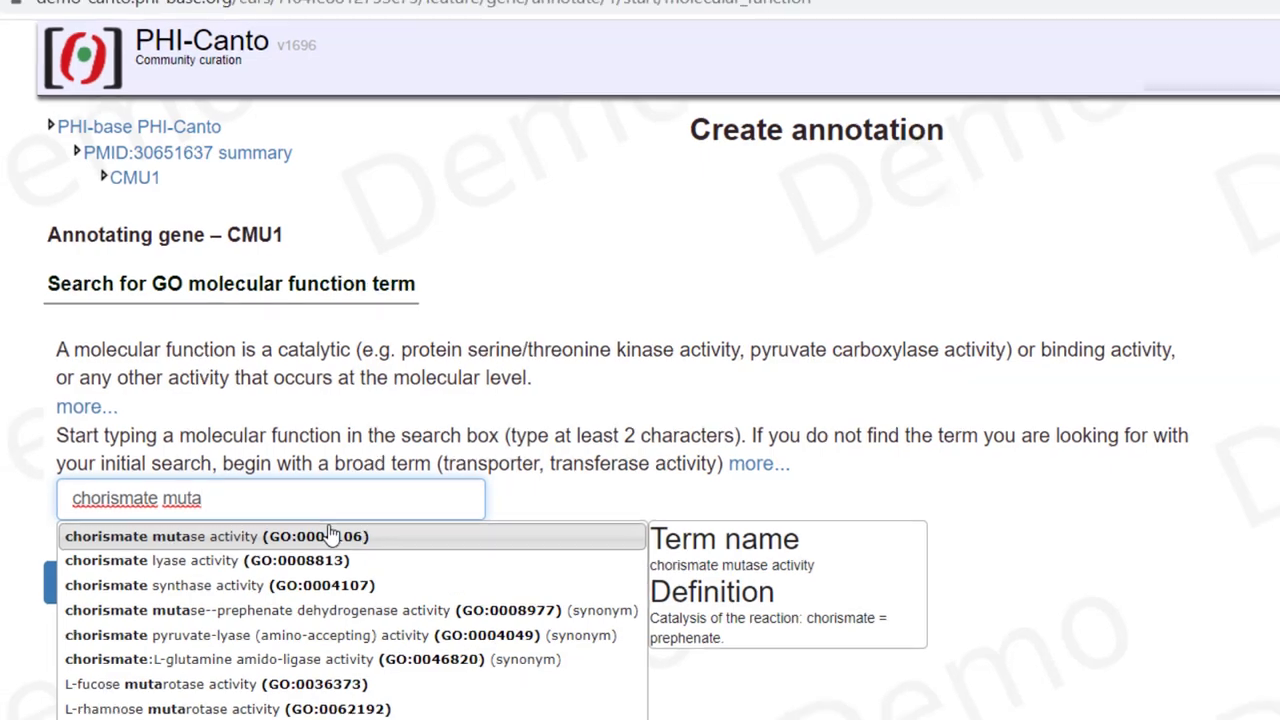
click(330, 545)
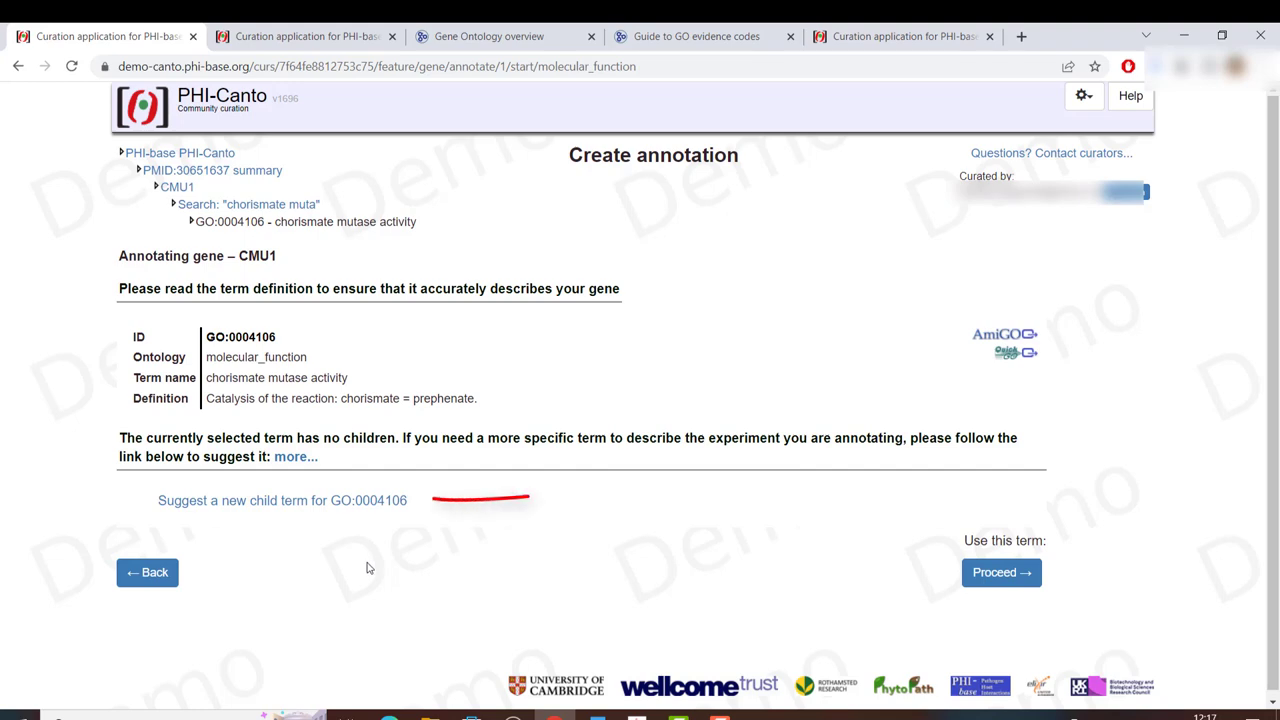
click(287, 510)
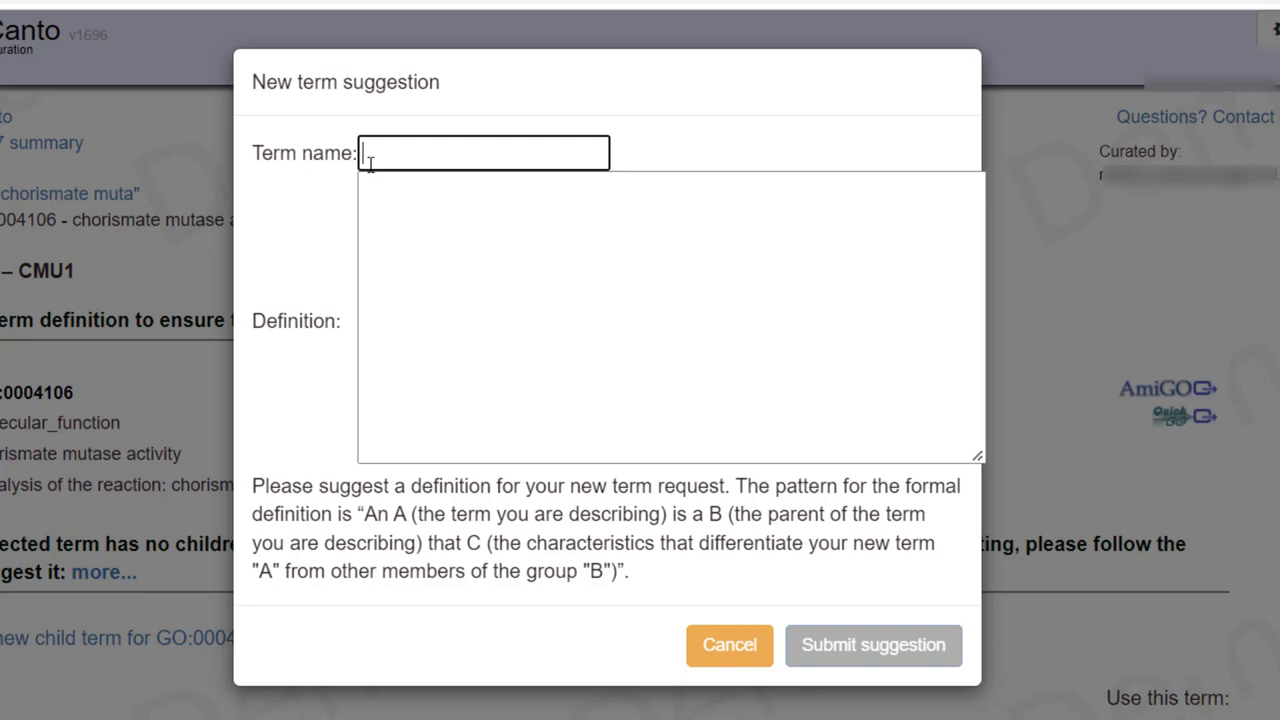
text(chorismate mutase)
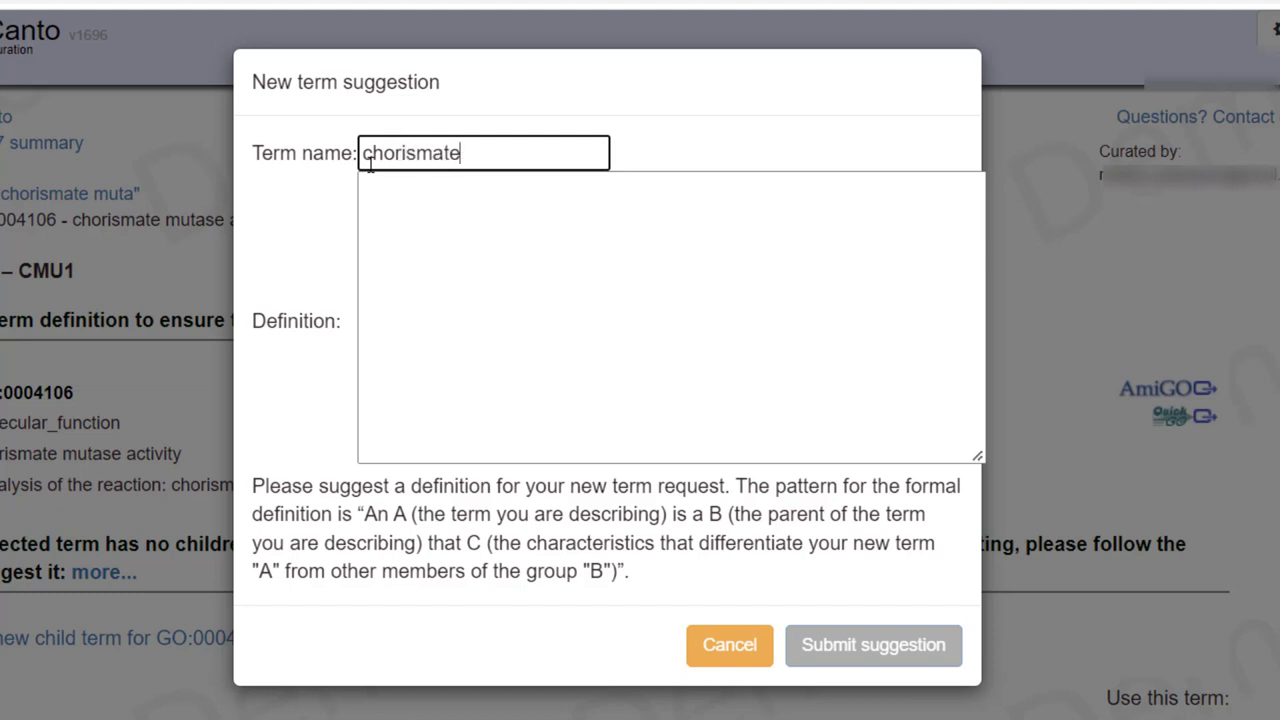
click(611, 215)
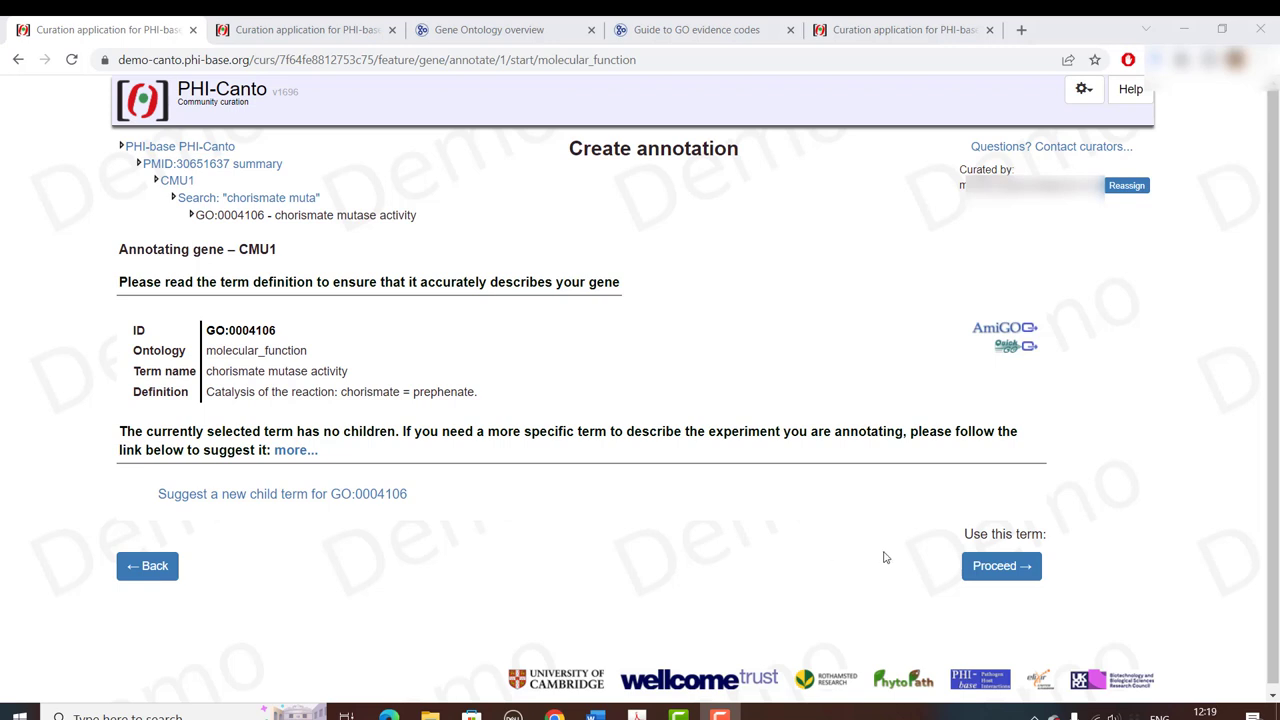
Accept the selected term and set the evidence code to Inferred from Direct Assay (IDA)
click(975, 572)
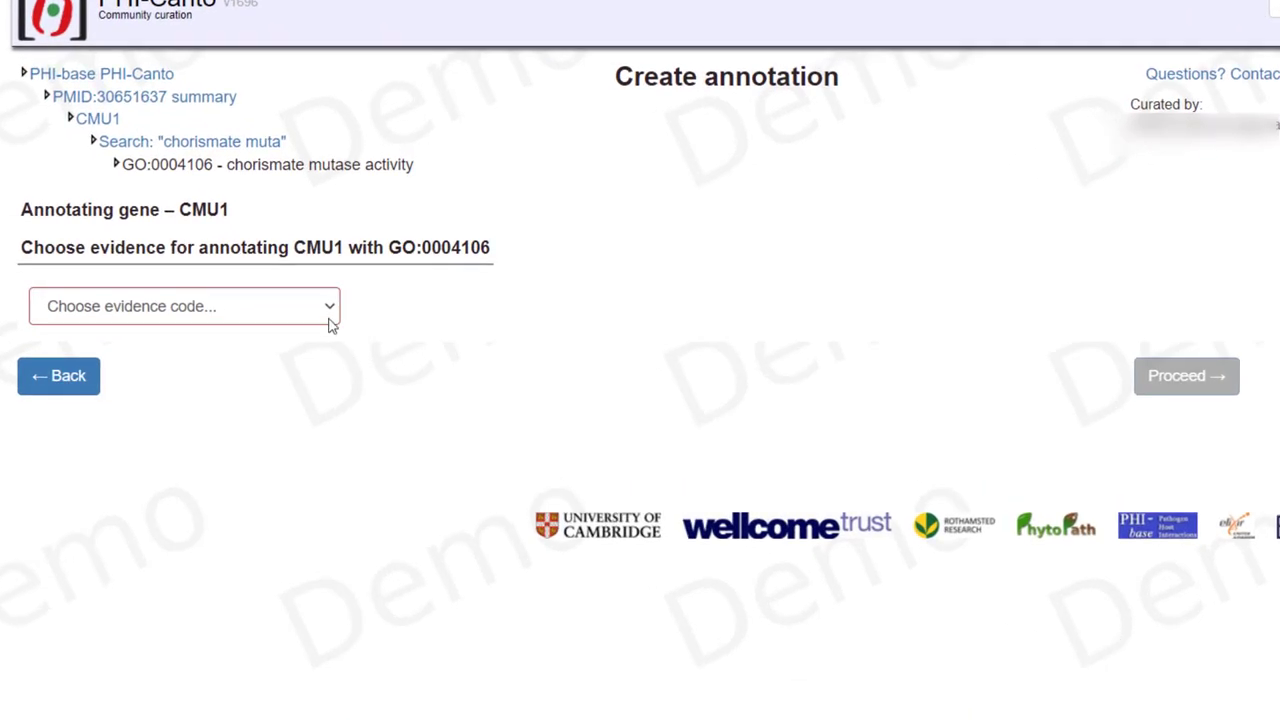
click(330, 318)
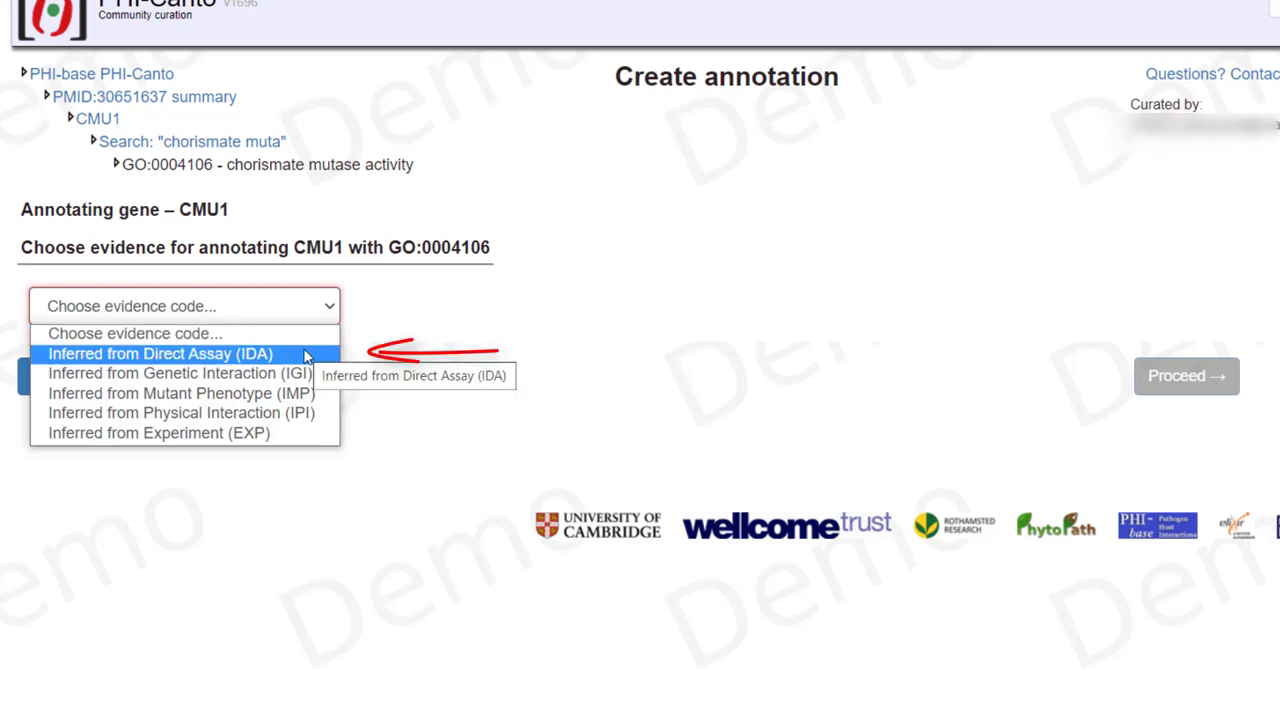
click(305, 356)
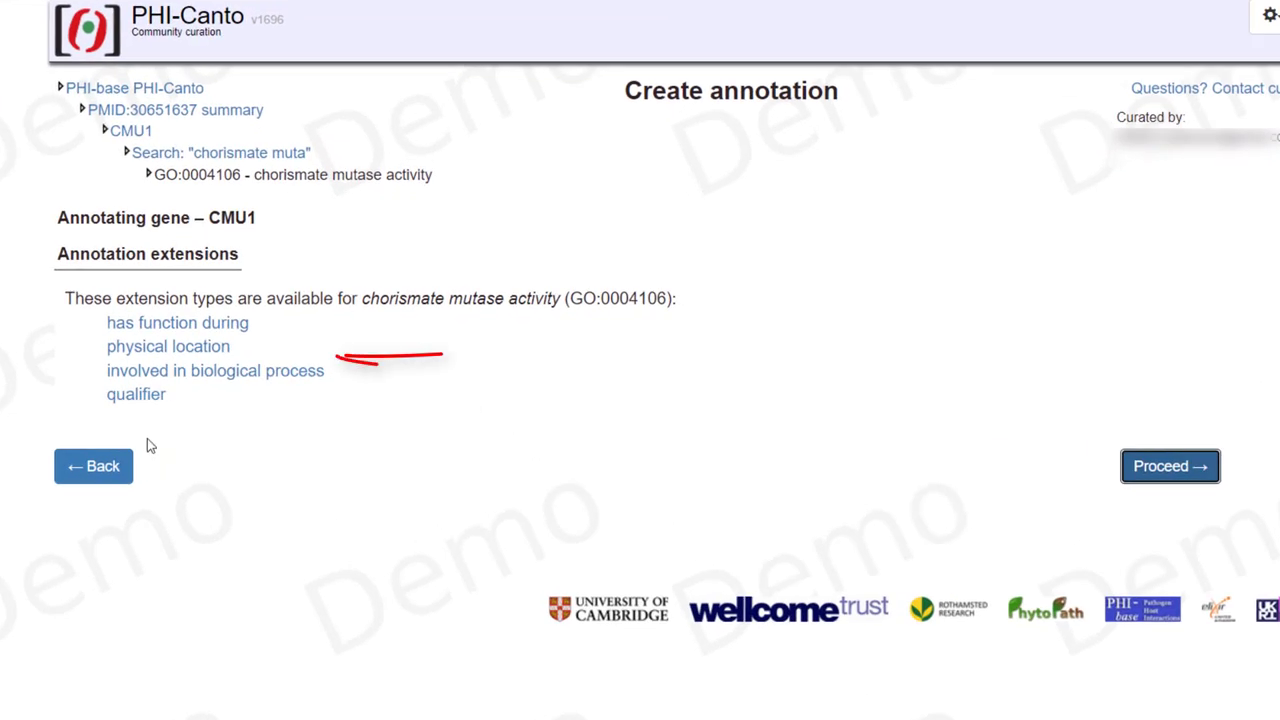
Add an "involved in biological process" extension with the term effector-mediated suppression of host salicylic acid-mediated innate immune signalling (GO:0140502)
click(205, 372)
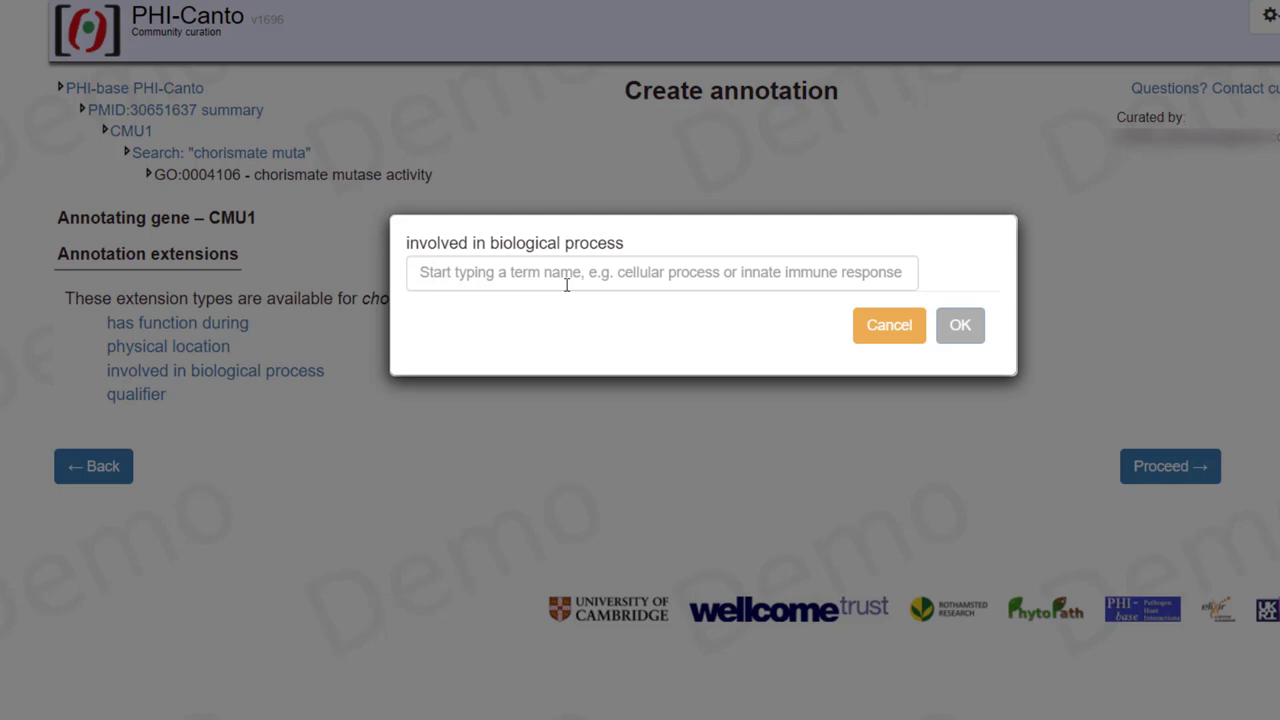
click(566, 283)
text(effector-medi)
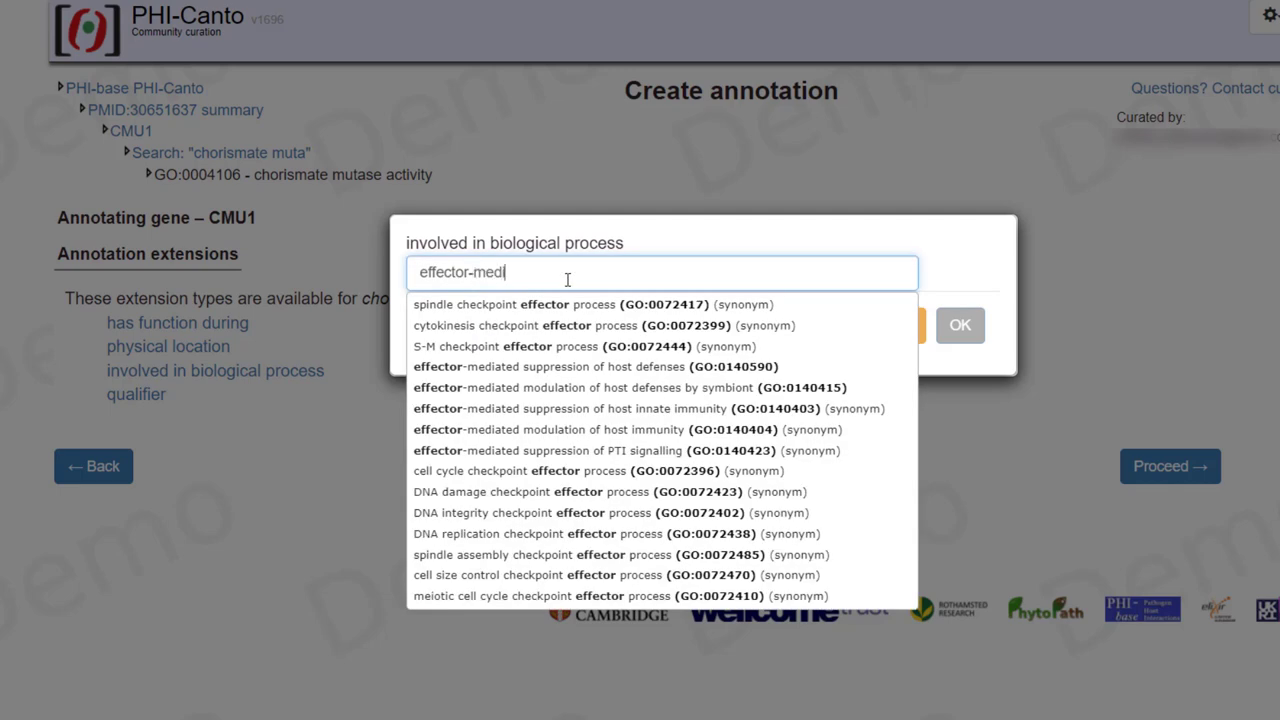
text(ated)
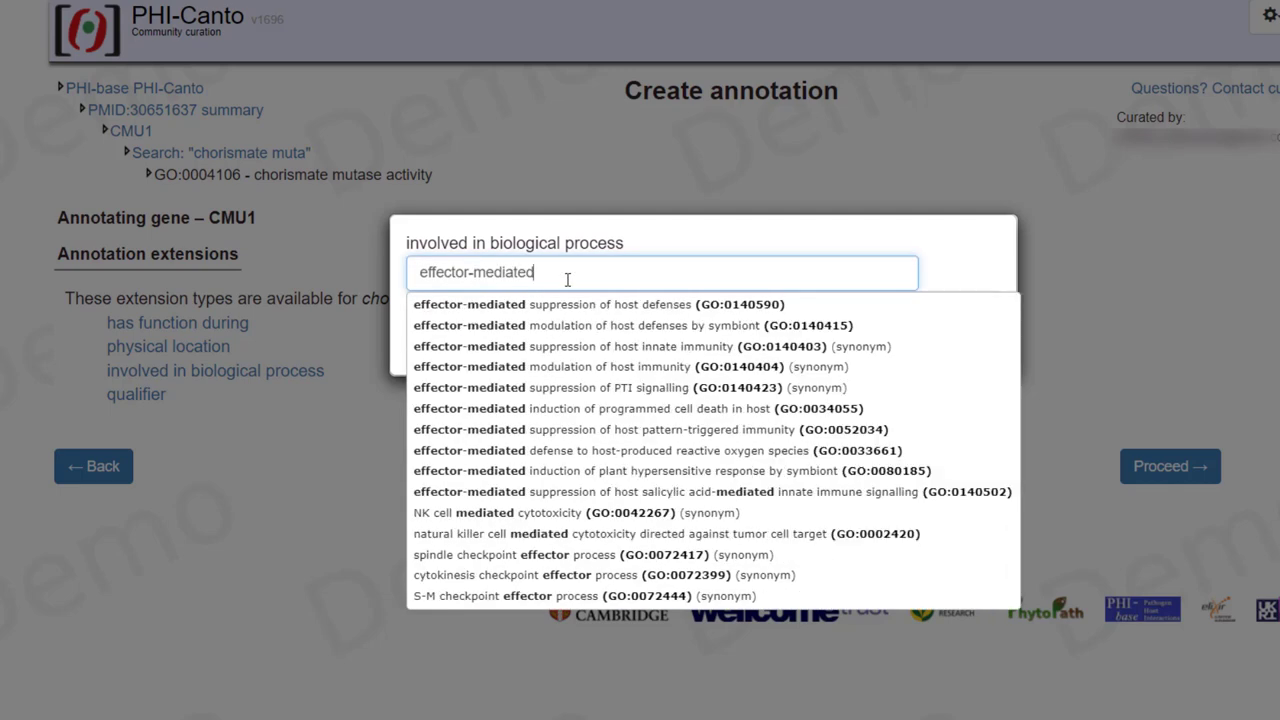
click(645, 494)
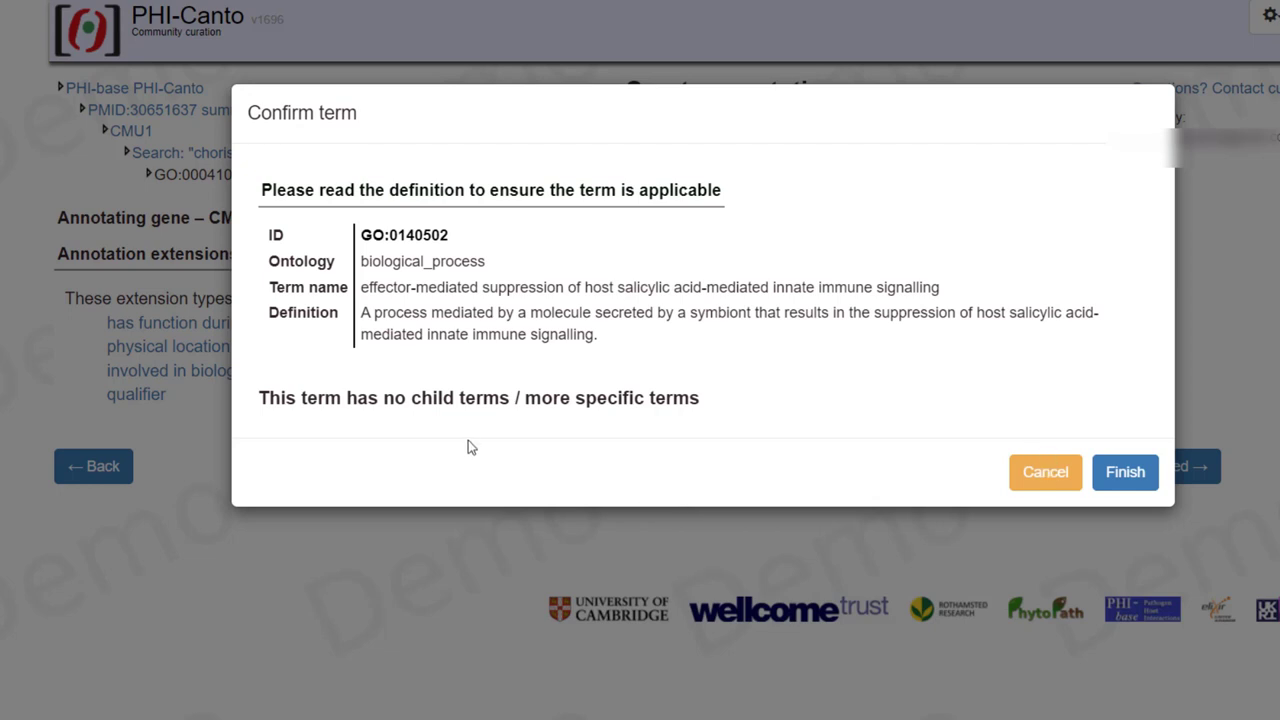
click(1125, 472)
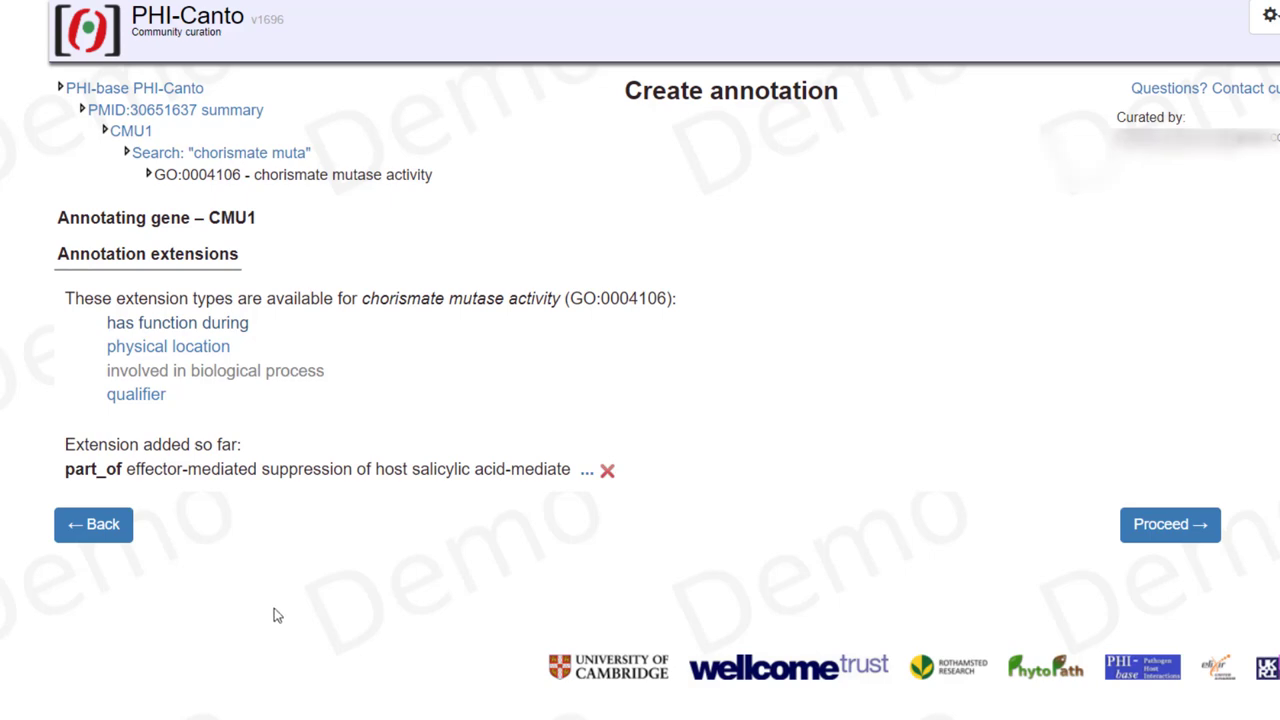
Proceed past the extensions, enter Figure 2d as the supporting figure and complete the CMU1 annotation
click(1128, 550)
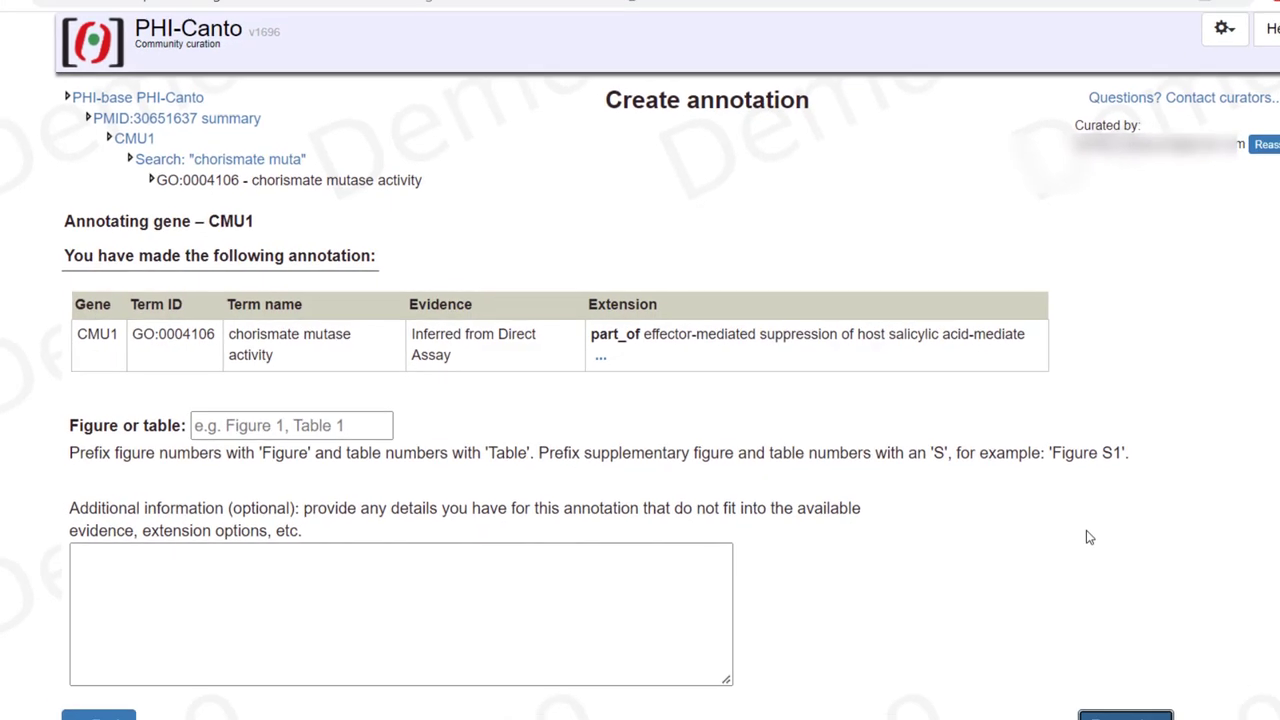
click(366, 400)
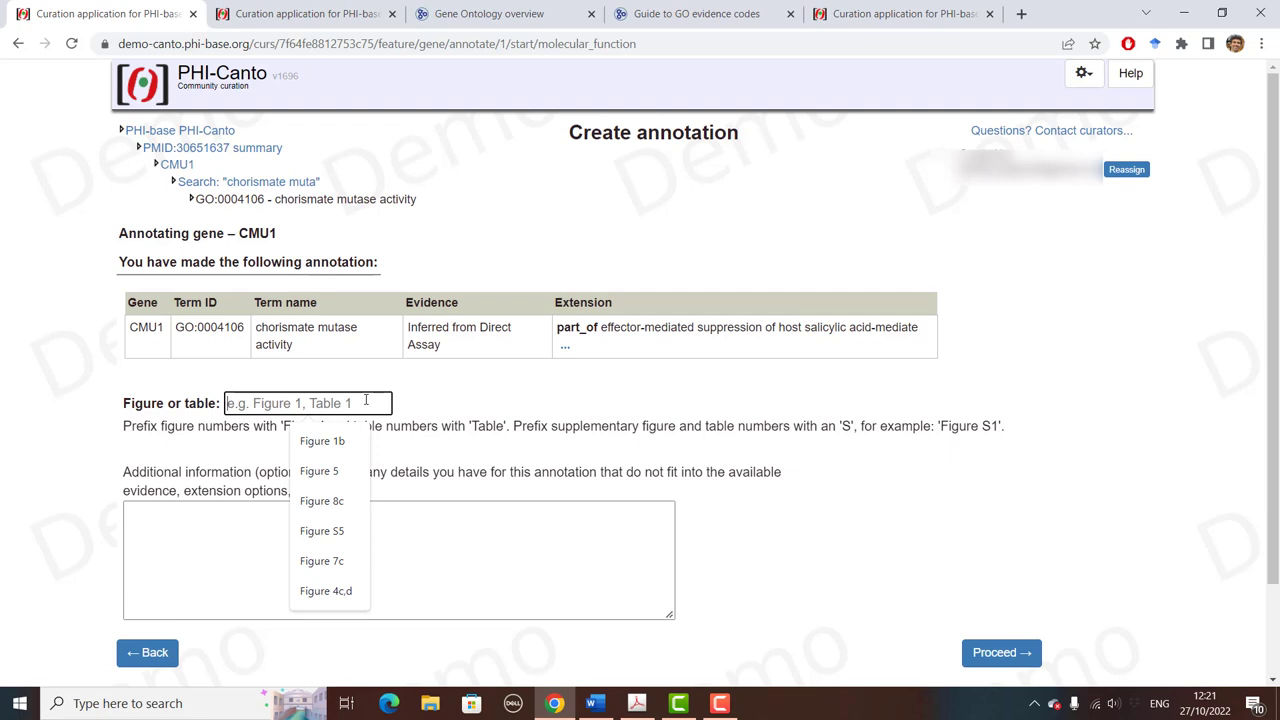
text(Figure)
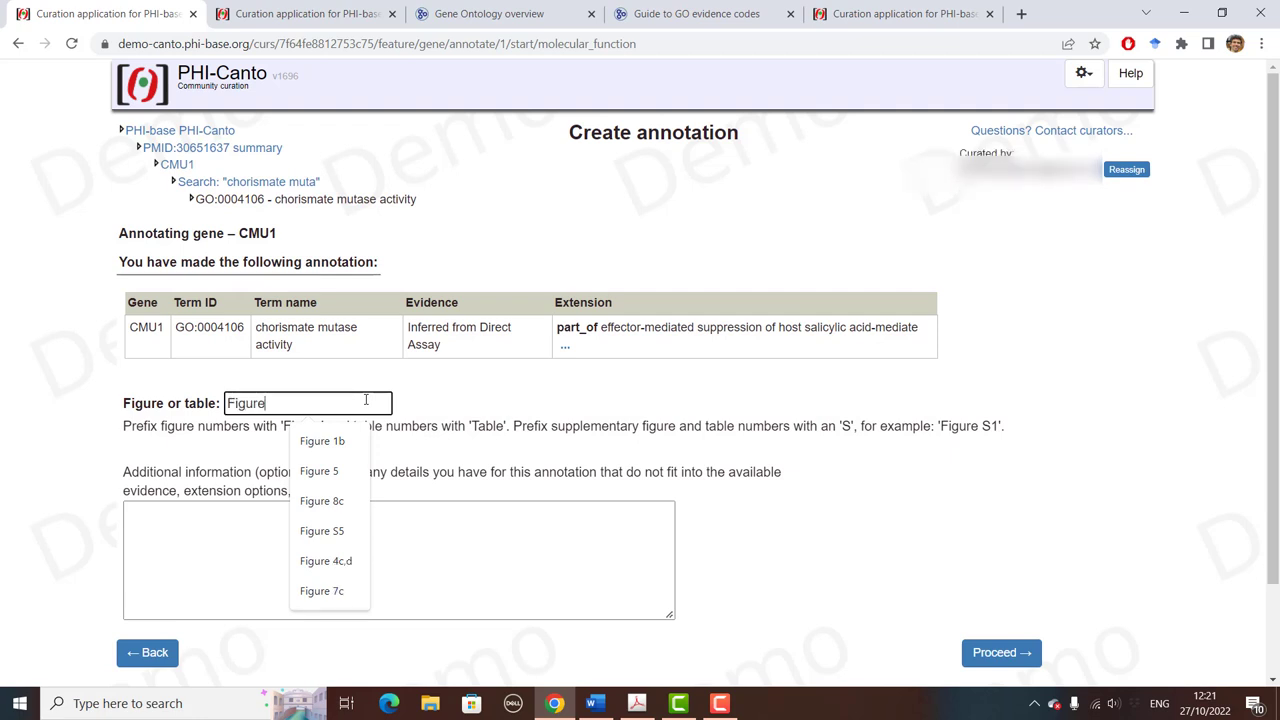
text( 2d)
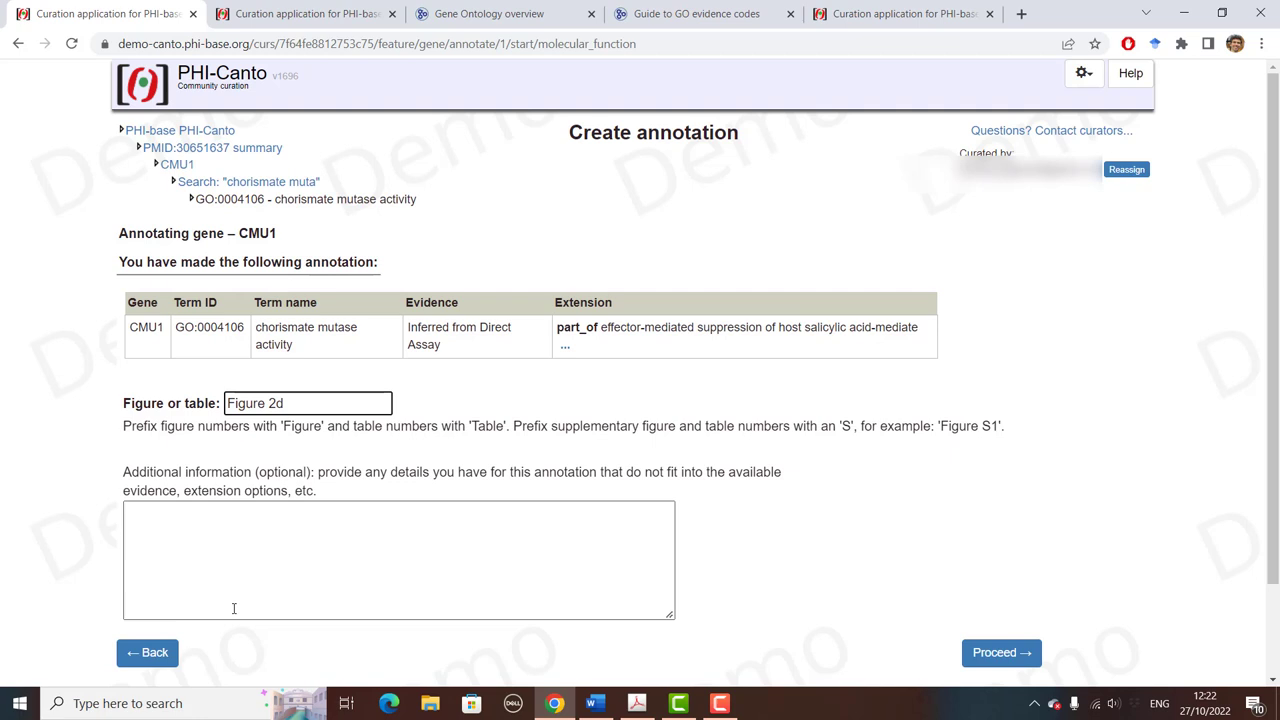
click(1005, 654)
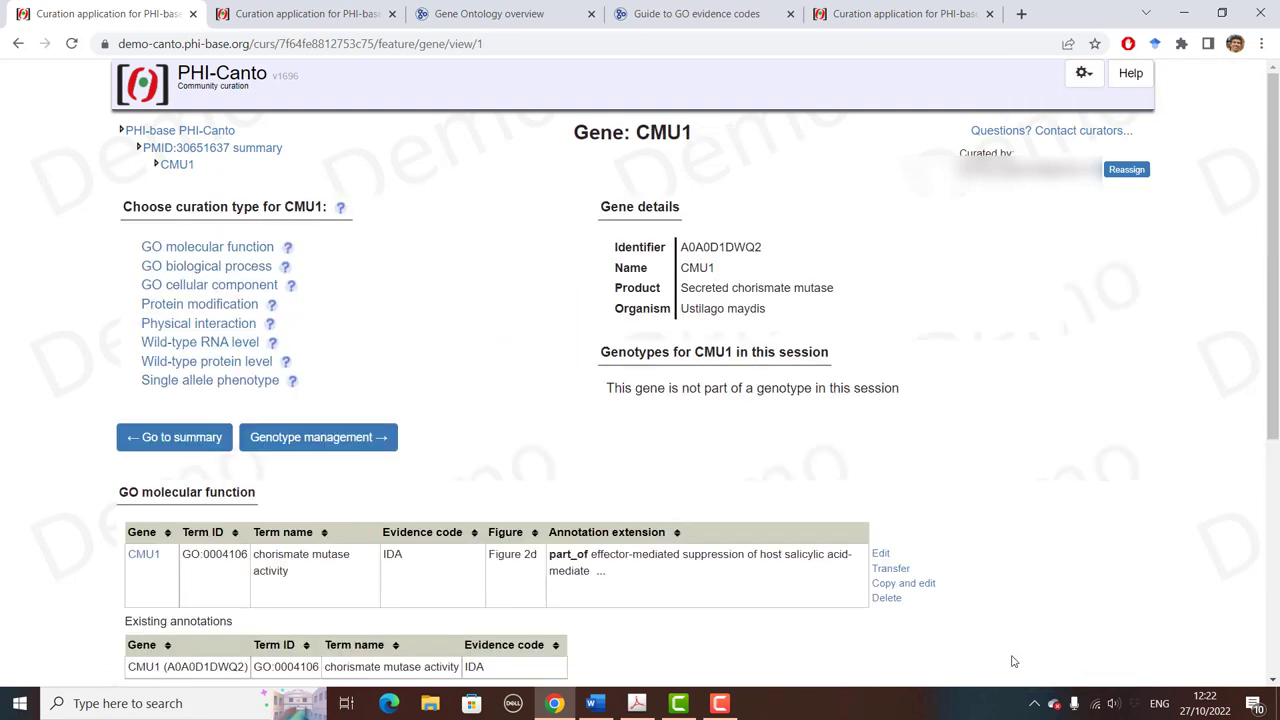